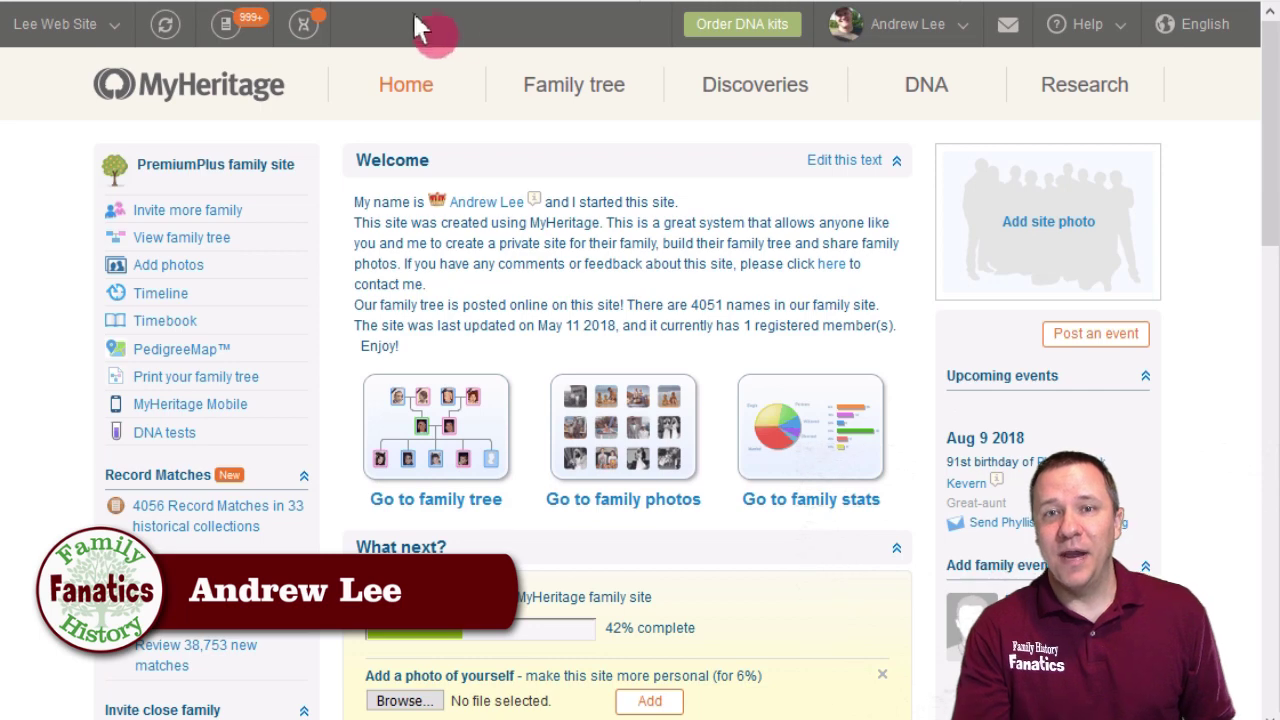
Open MyHeritage's Upload DNA data page from the DNA menu and scroll to its Start button.
{"action": "mouse_move", "coordinate": [740, 78]}
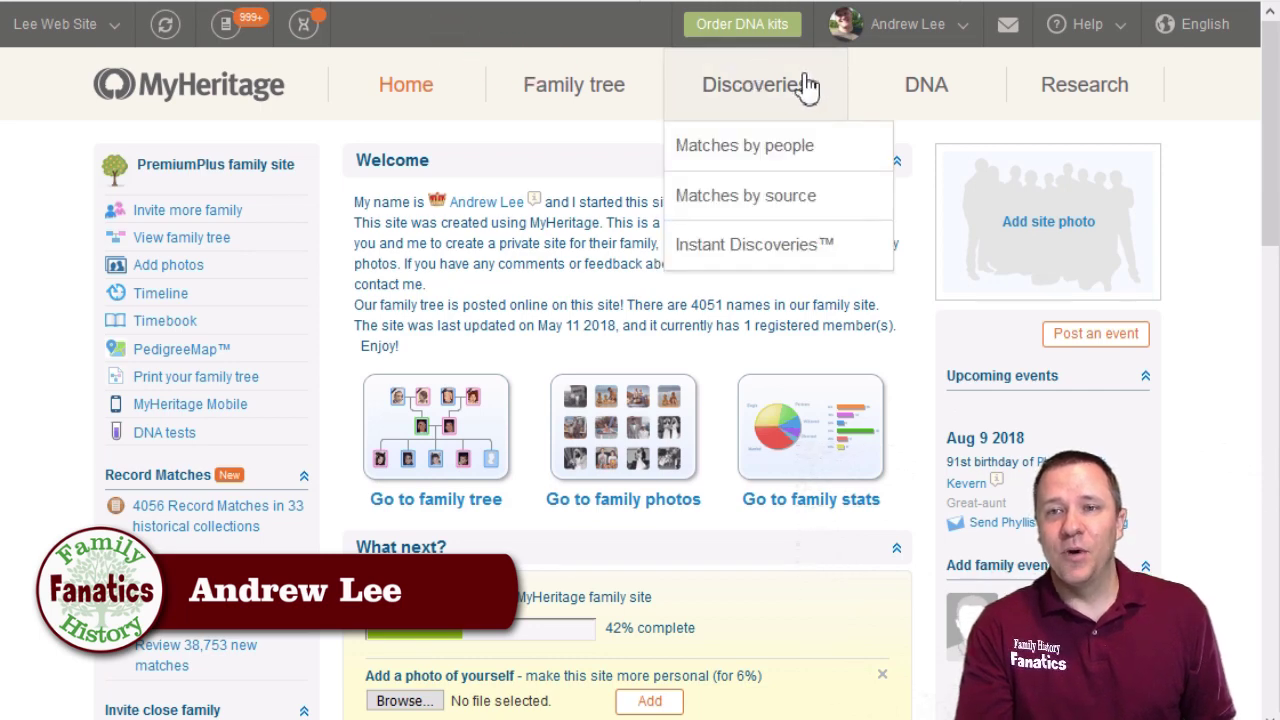
{"action": "mouse_move", "coordinate": [922, 93]}
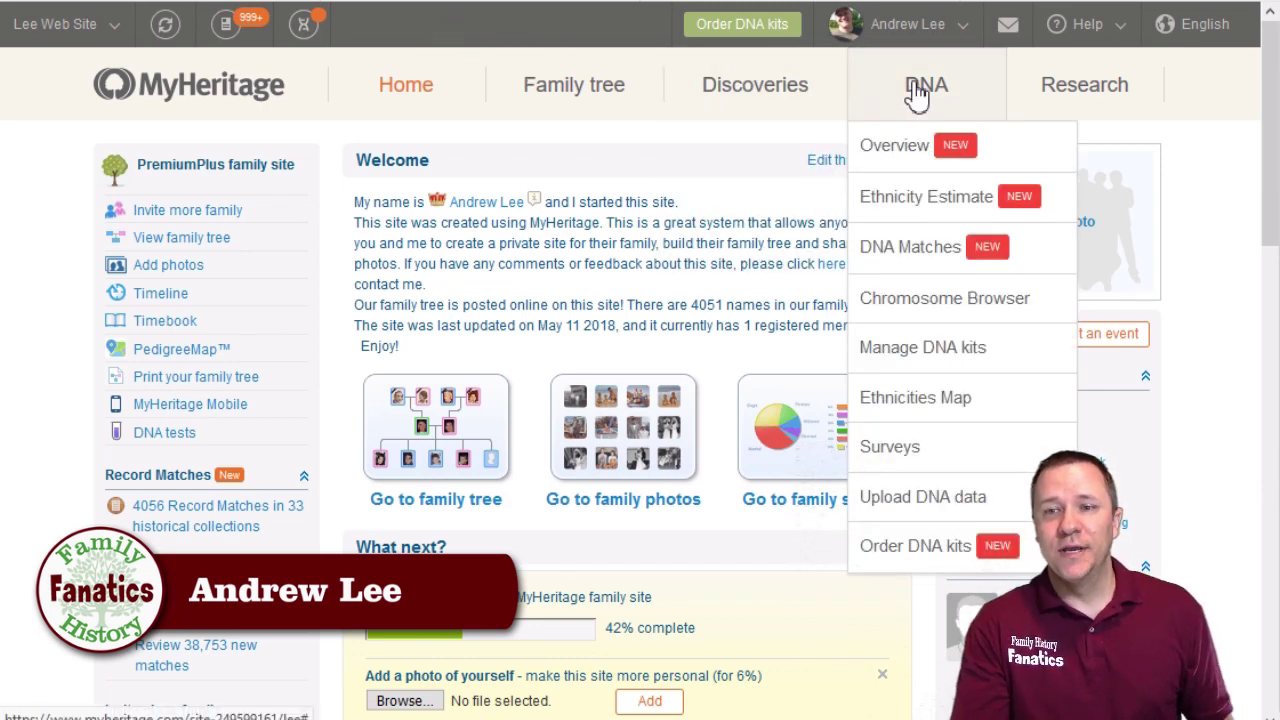
{"action": "left_click", "coordinate": [968, 513]}
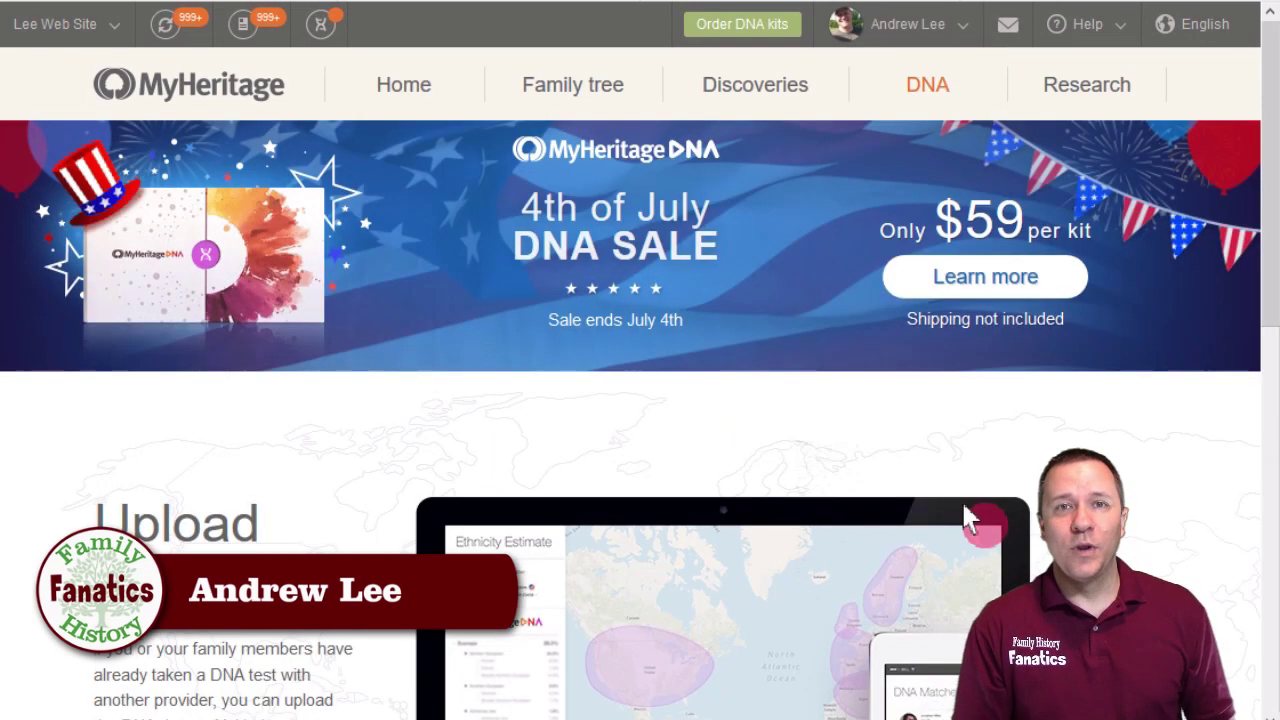
{"action": "scroll", "coordinate": [968, 513], "scroll_direction": "down", "scroll_amount": 3}
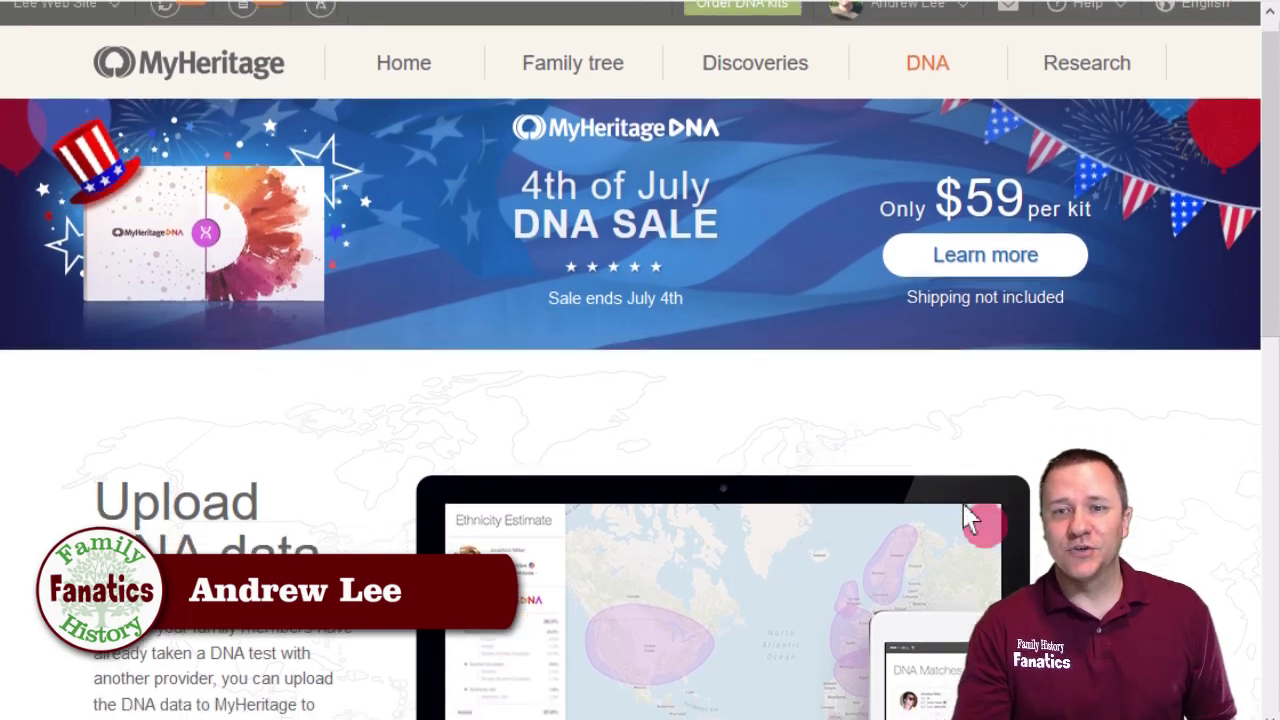
{"action": "scroll", "coordinate": [330, 510], "scroll_direction": "up", "scroll_amount": 1}
{"action": "scroll", "coordinate": [330, 510], "scroll_direction": "down", "scroll_amount": 1}
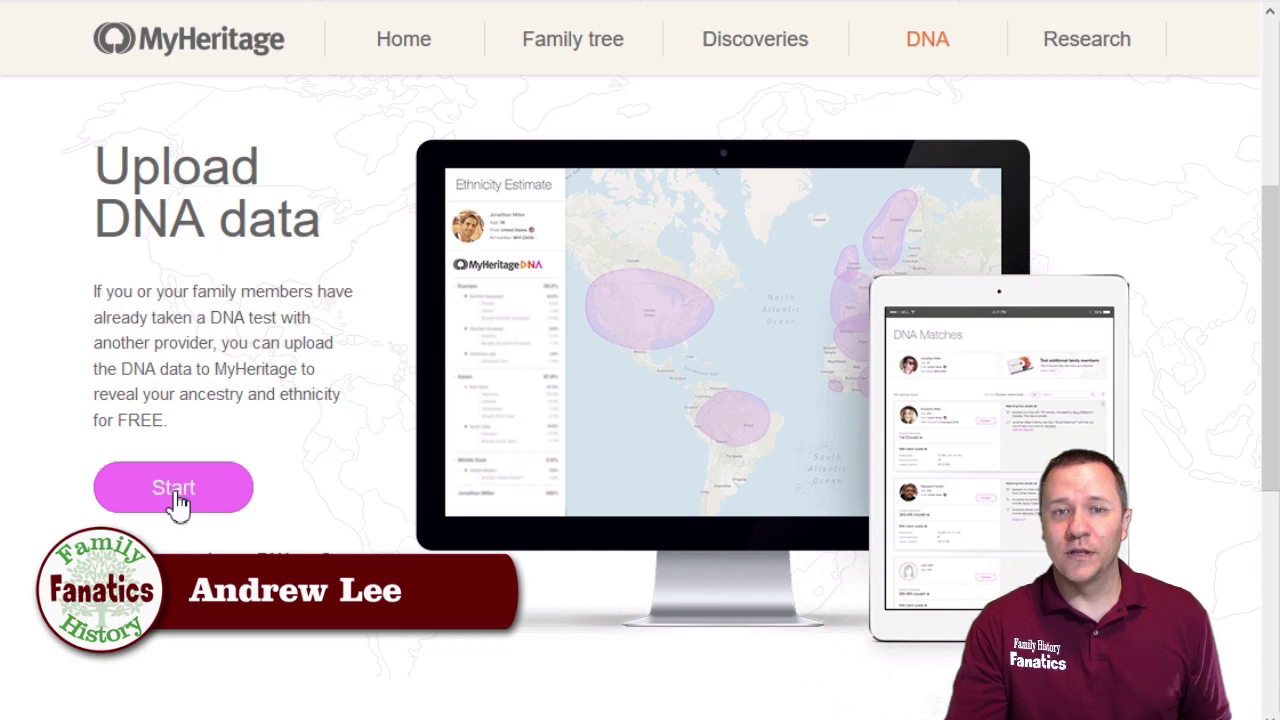
Upload your own raw DNA file to MyHeritage with 'Mine' selected and both agreements accepted.
{"action": "left_click", "coordinate": [175, 505]}
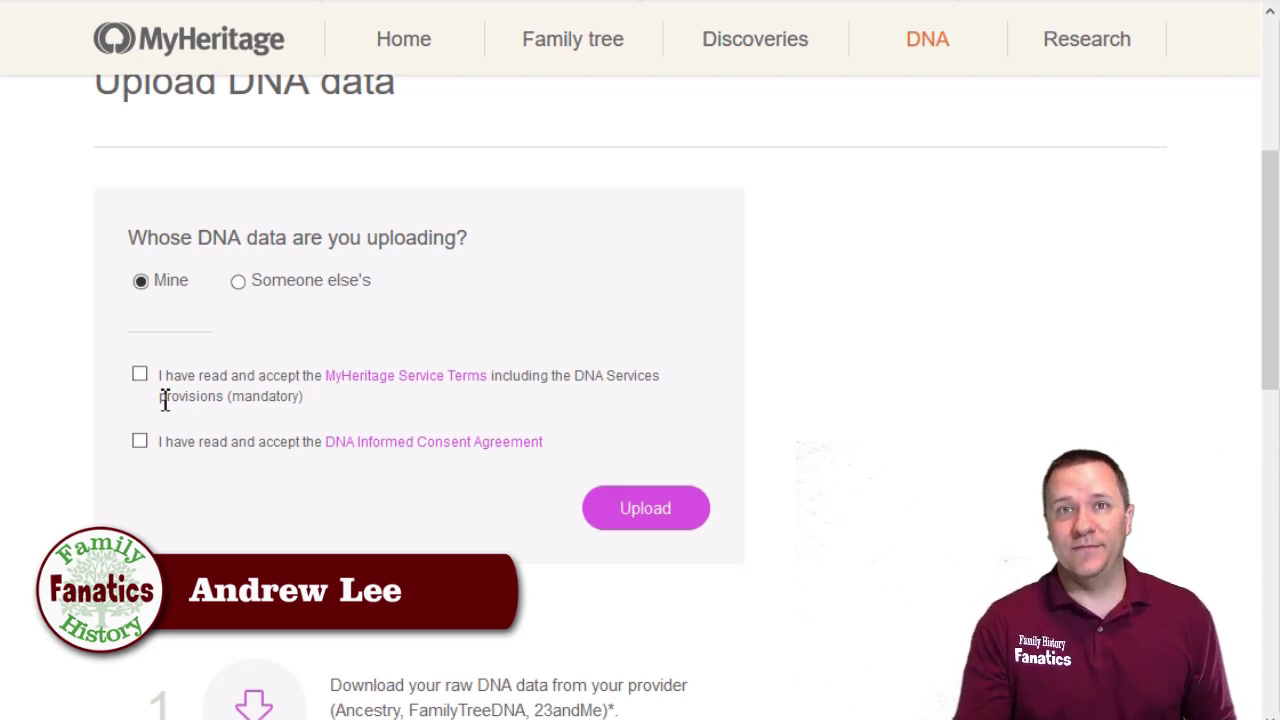
{"action": "left_click", "coordinate": [355, 412]}
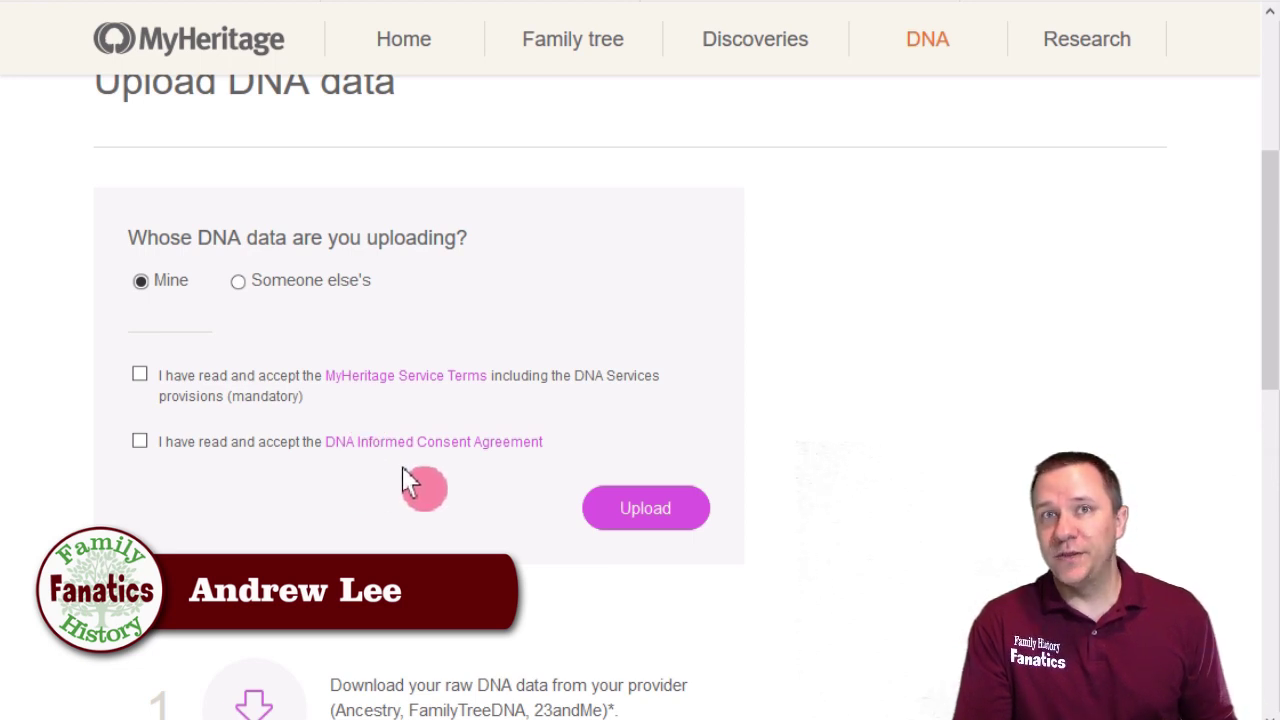
{"action": "left_click", "coordinate": [139, 441]}
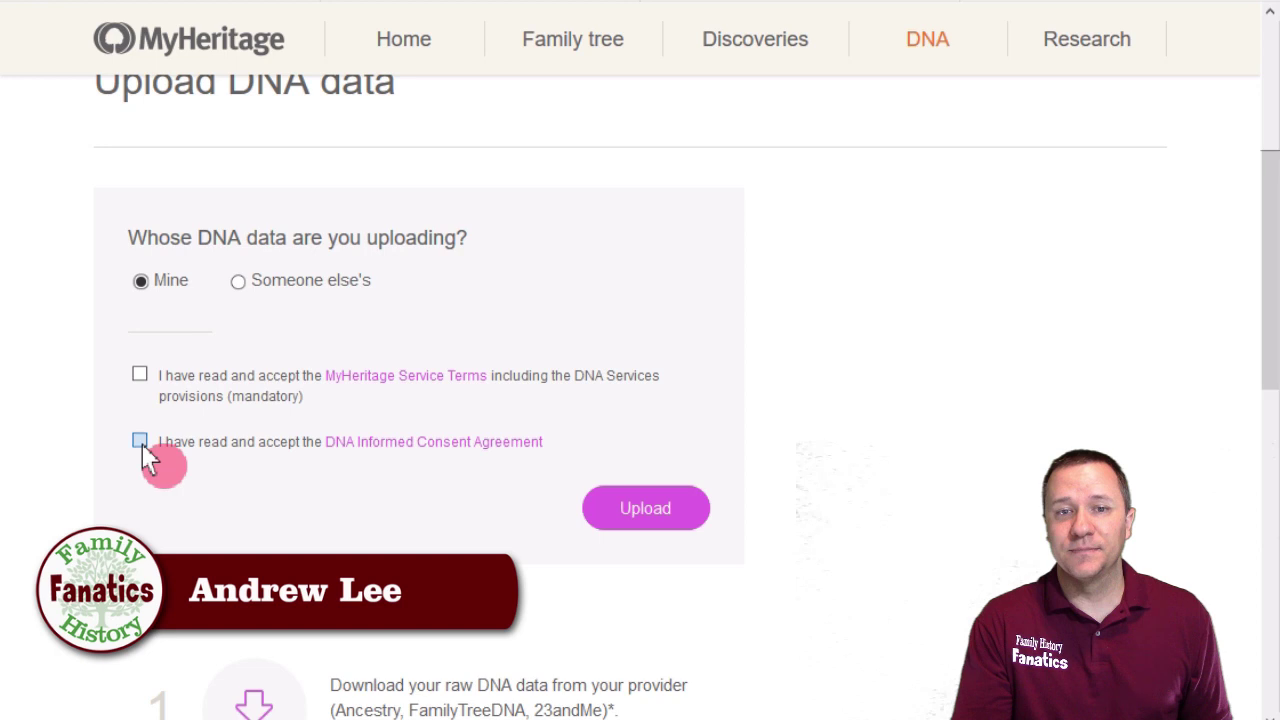
{"action": "left_click", "coordinate": [640, 508]}
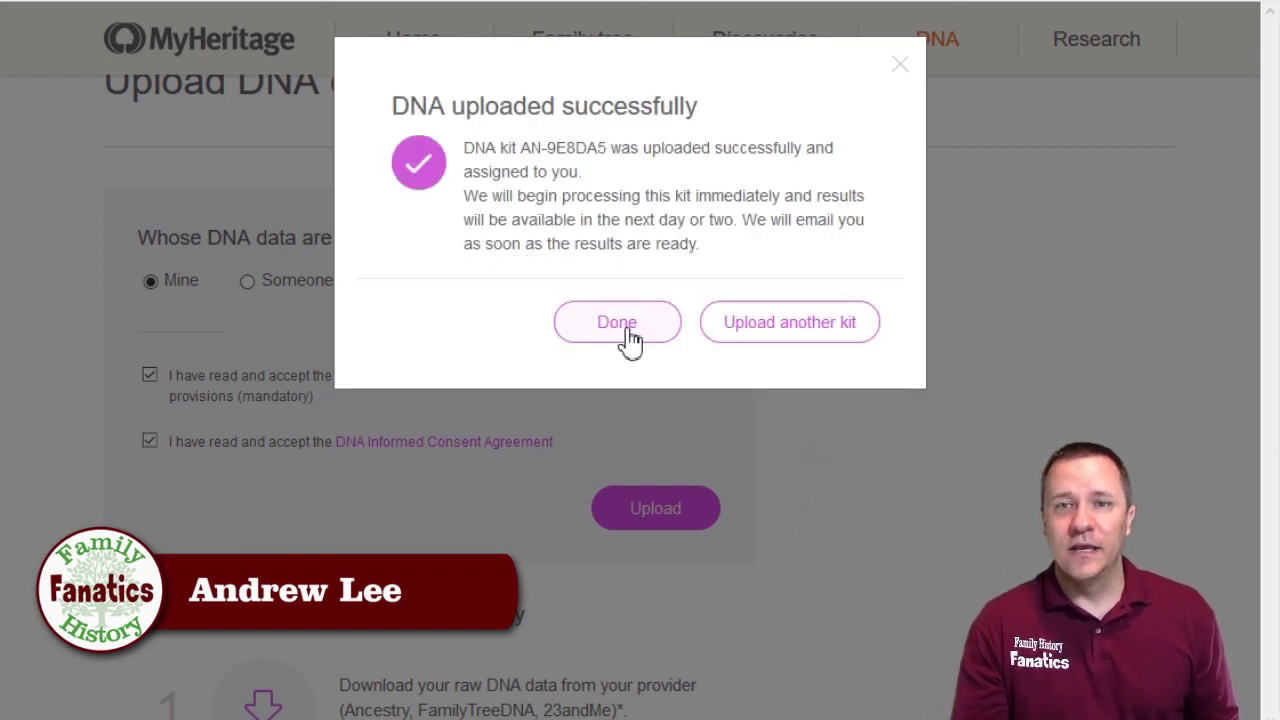
Highlight the new kit number, close the success dialog, and go to your DNA kits list.
{"action": "left_click_drag", "start_coordinate": [521, 148], "coordinate": [622, 150]}
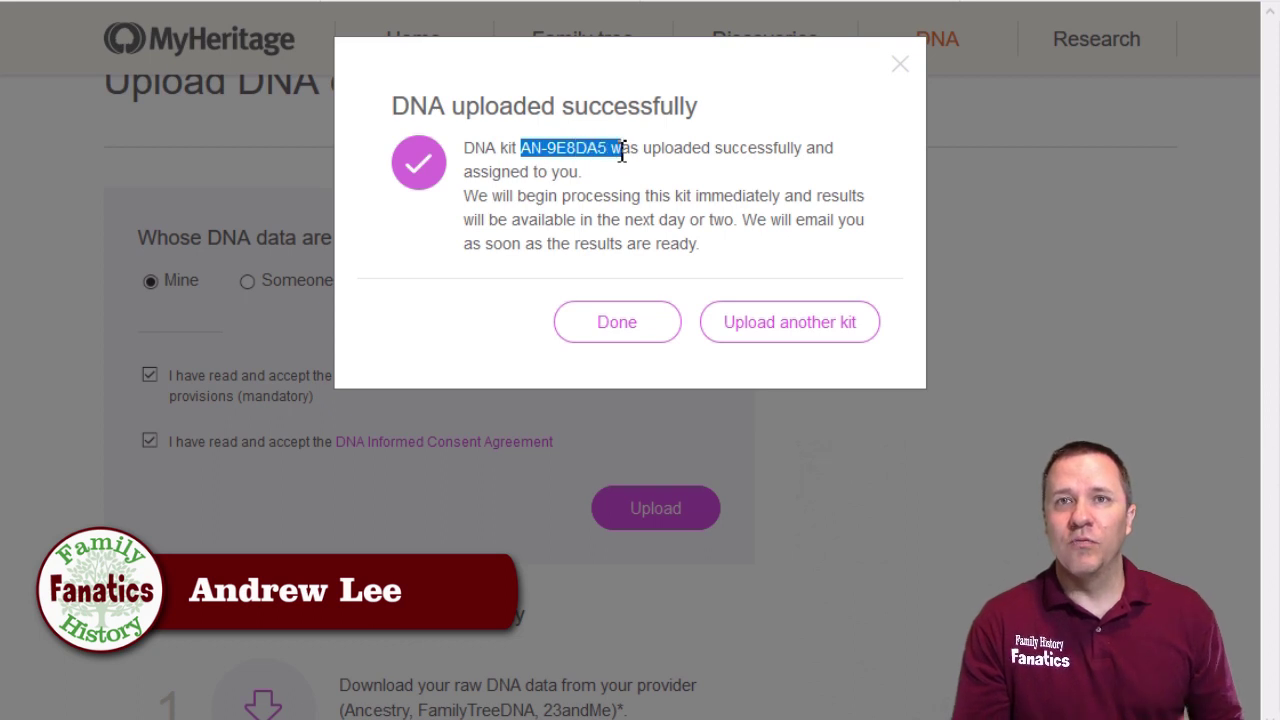
{"action": "left_click", "coordinate": [612, 334]}
{"action": "mouse_move", "coordinate": [917, 100]}
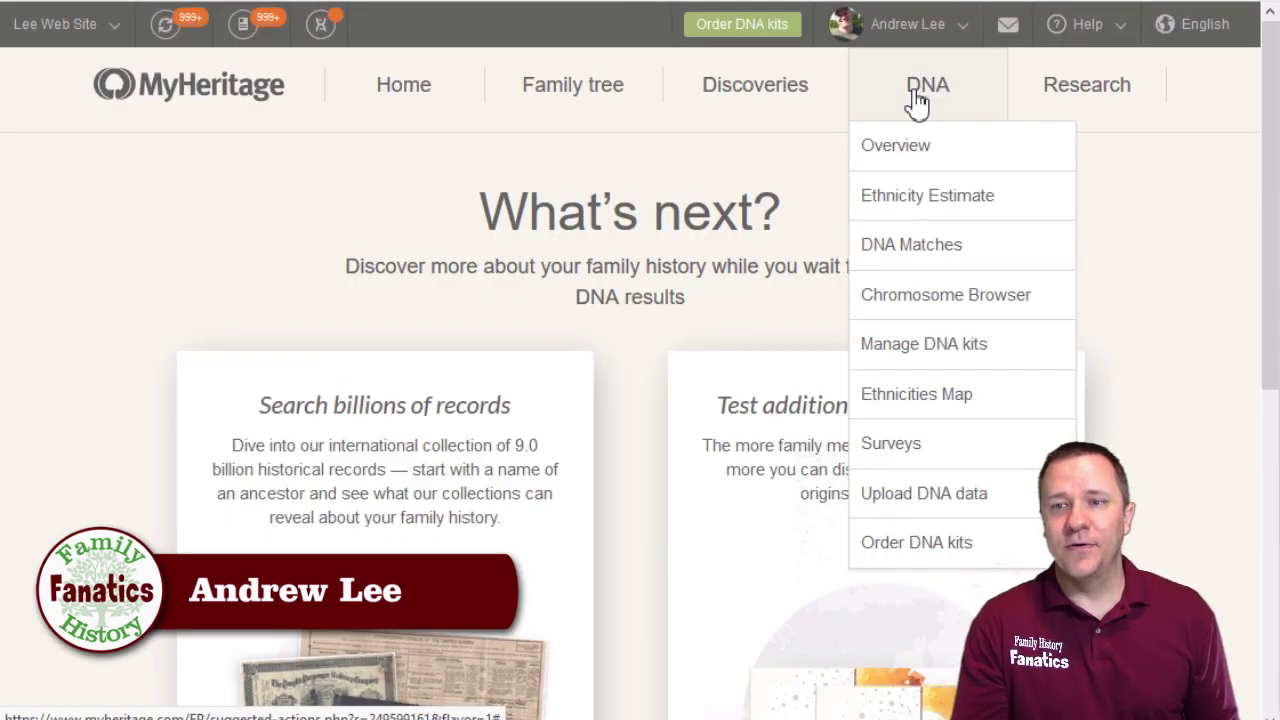
{"action": "left_click", "coordinate": [943, 350]}
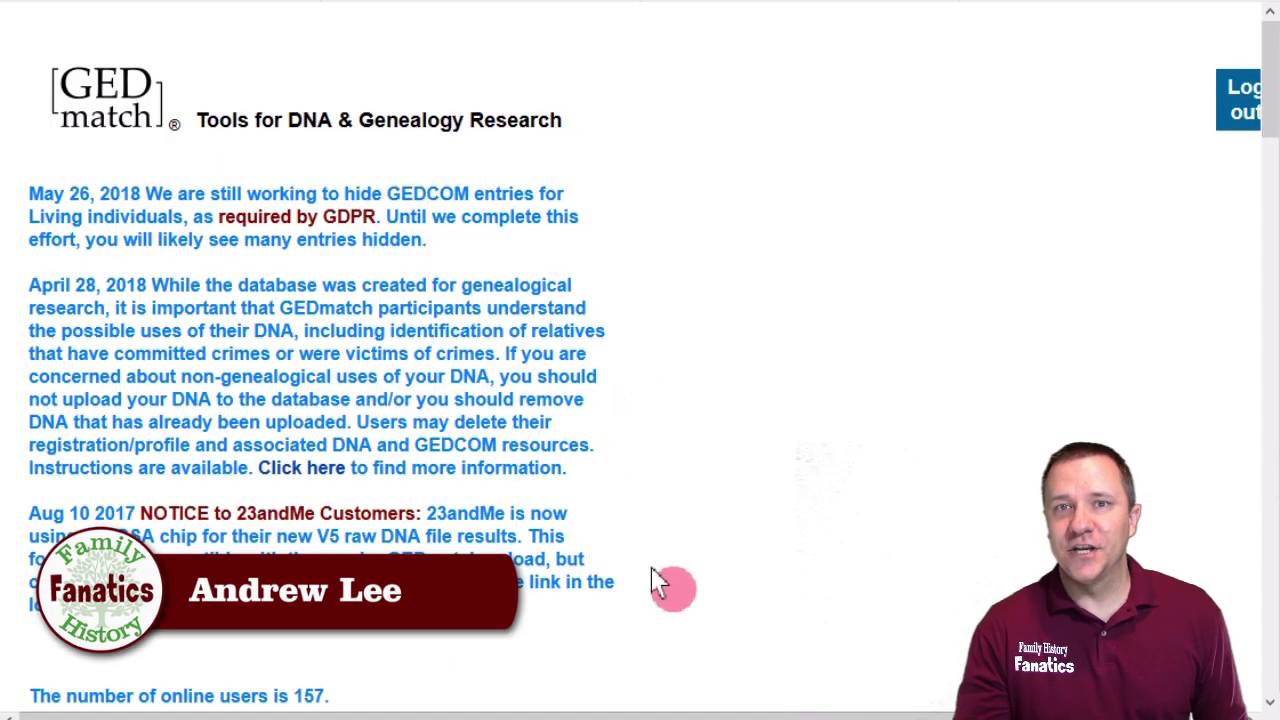
Open GEDmatch's Generic raw DNA upload form.
{"action": "scroll", "coordinate": [905, 438], "scroll_direction": "down", "scroll_amount": 4}
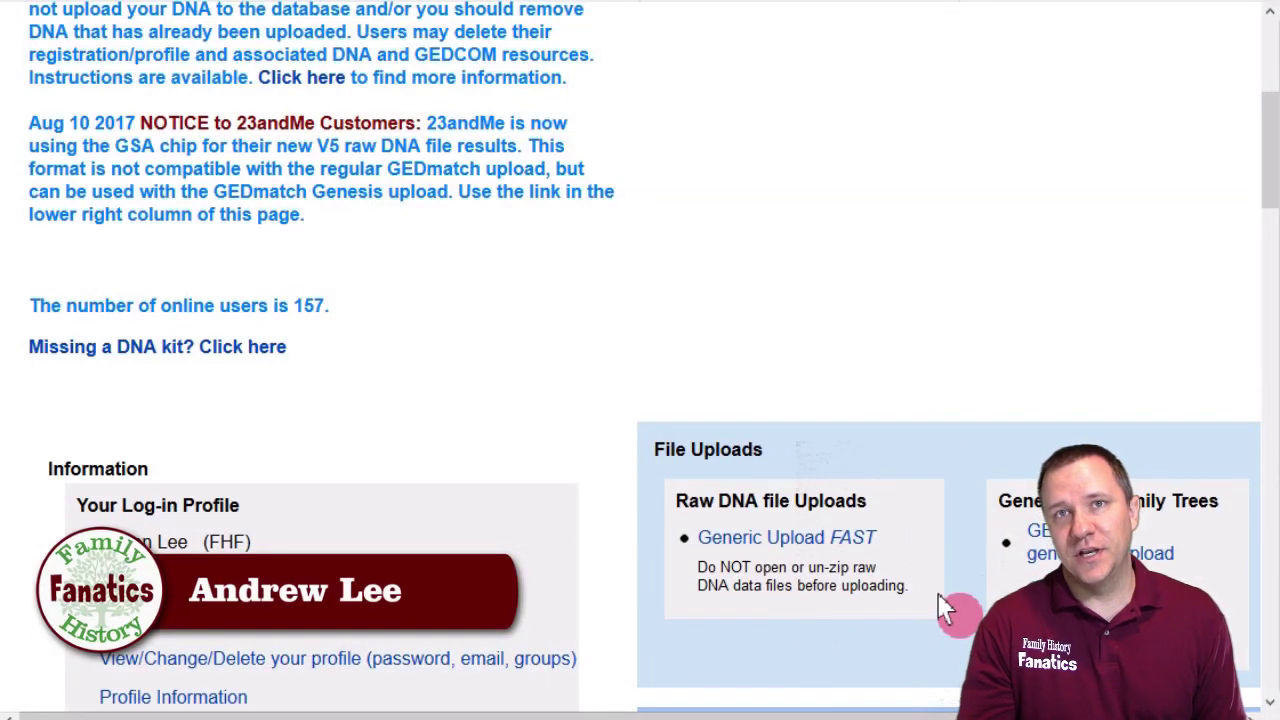
{"action": "left_click", "coordinate": [806, 546]}
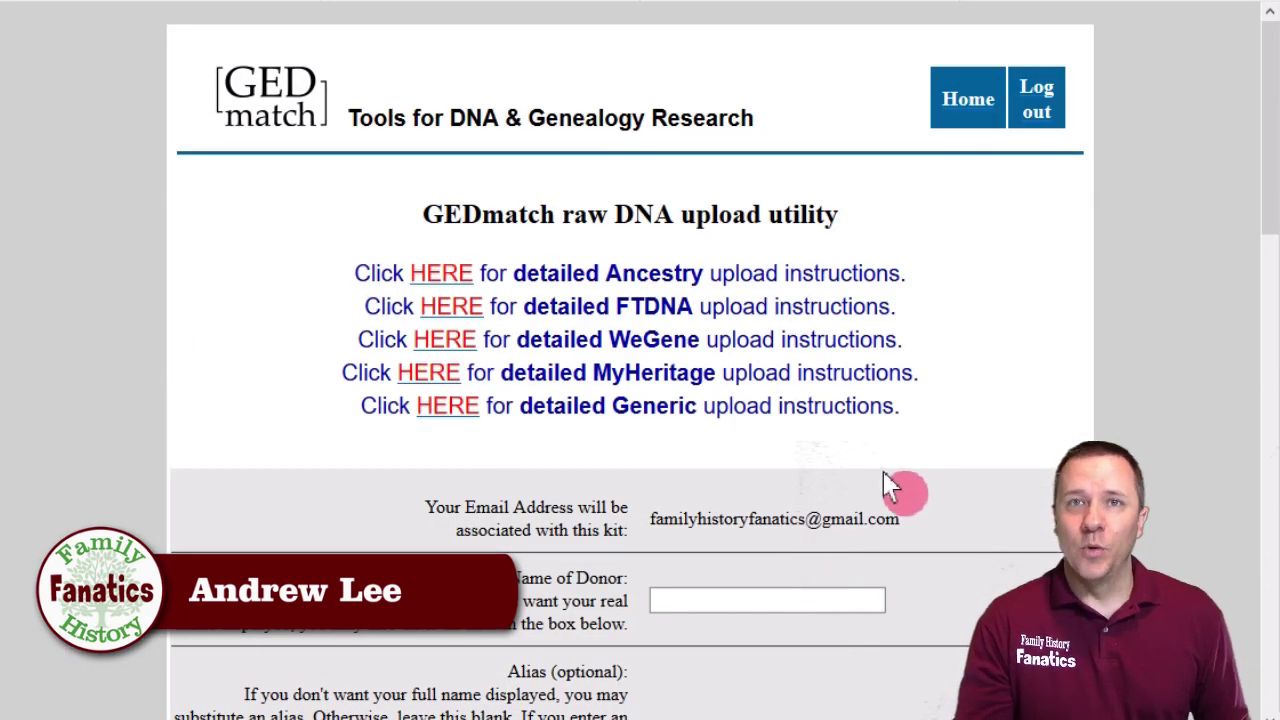
{"action": "scroll", "coordinate": [997, 441], "scroll_direction": "down", "scroll_amount": 2}
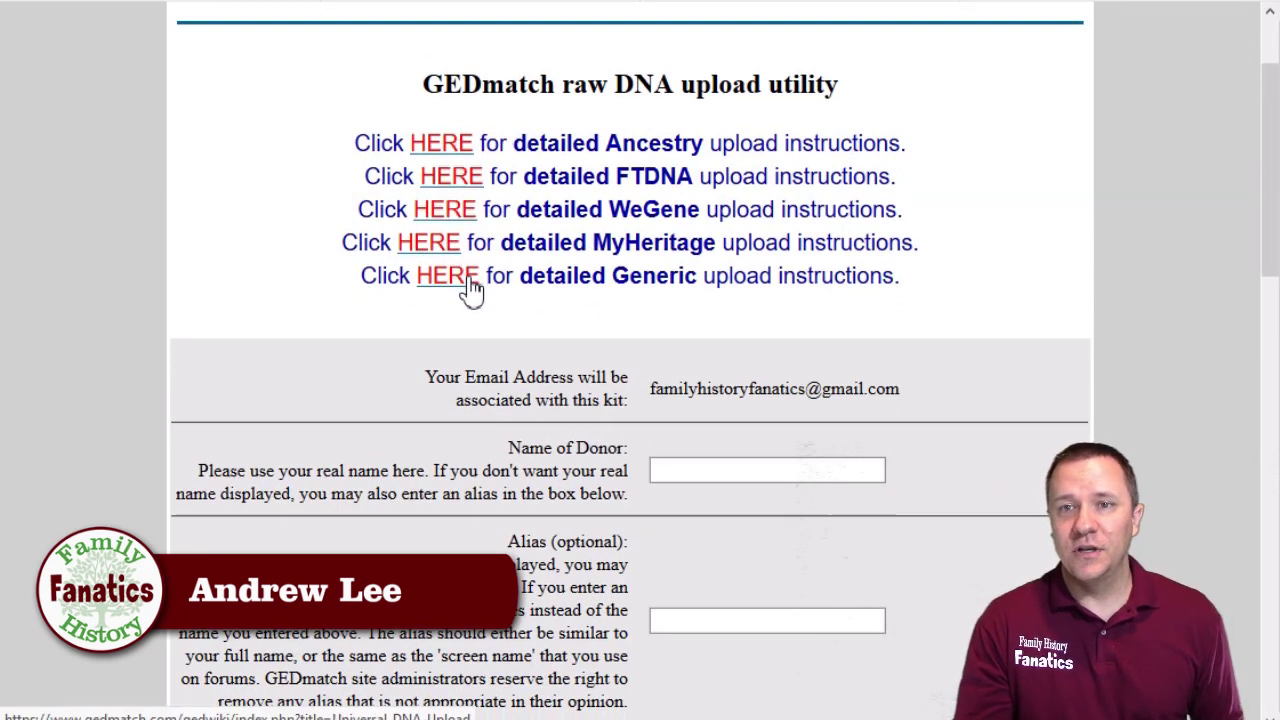
{"action": "scroll", "coordinate": [960, 330], "scroll_direction": "up", "scroll_amount": 1}
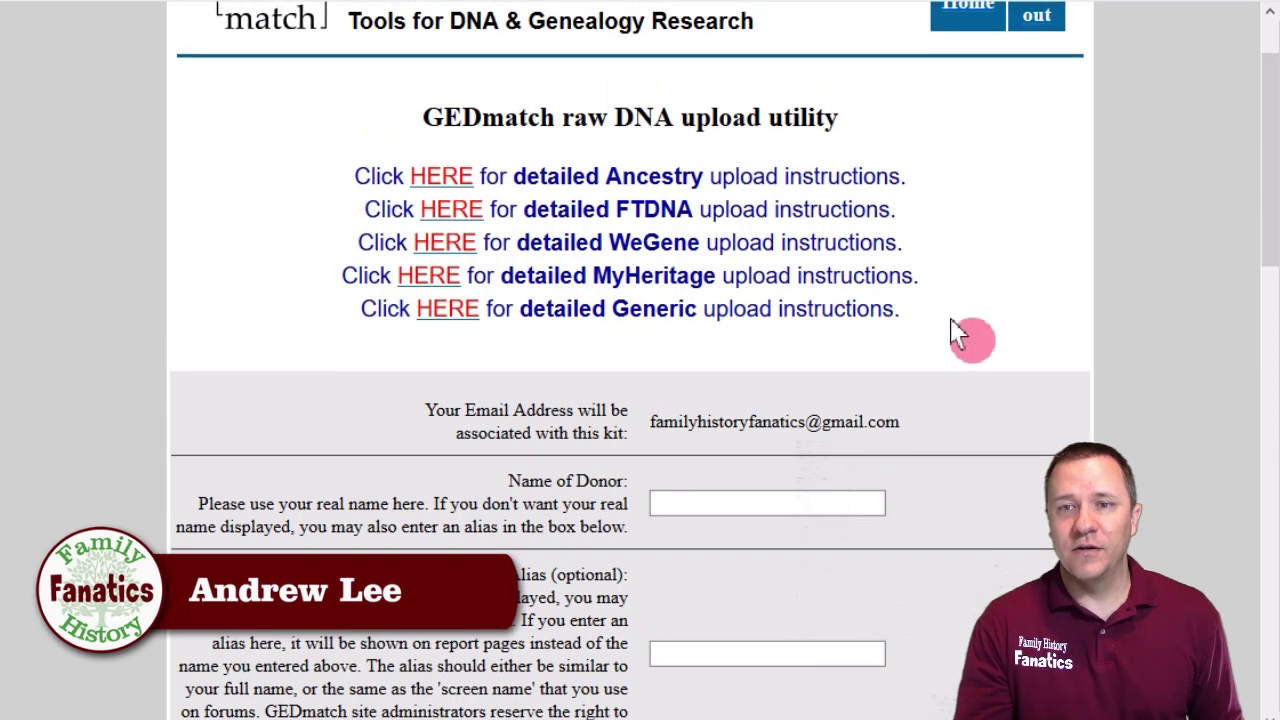
{"action": "scroll", "coordinate": [960, 336], "scroll_direction": "down", "scroll_amount": 3}
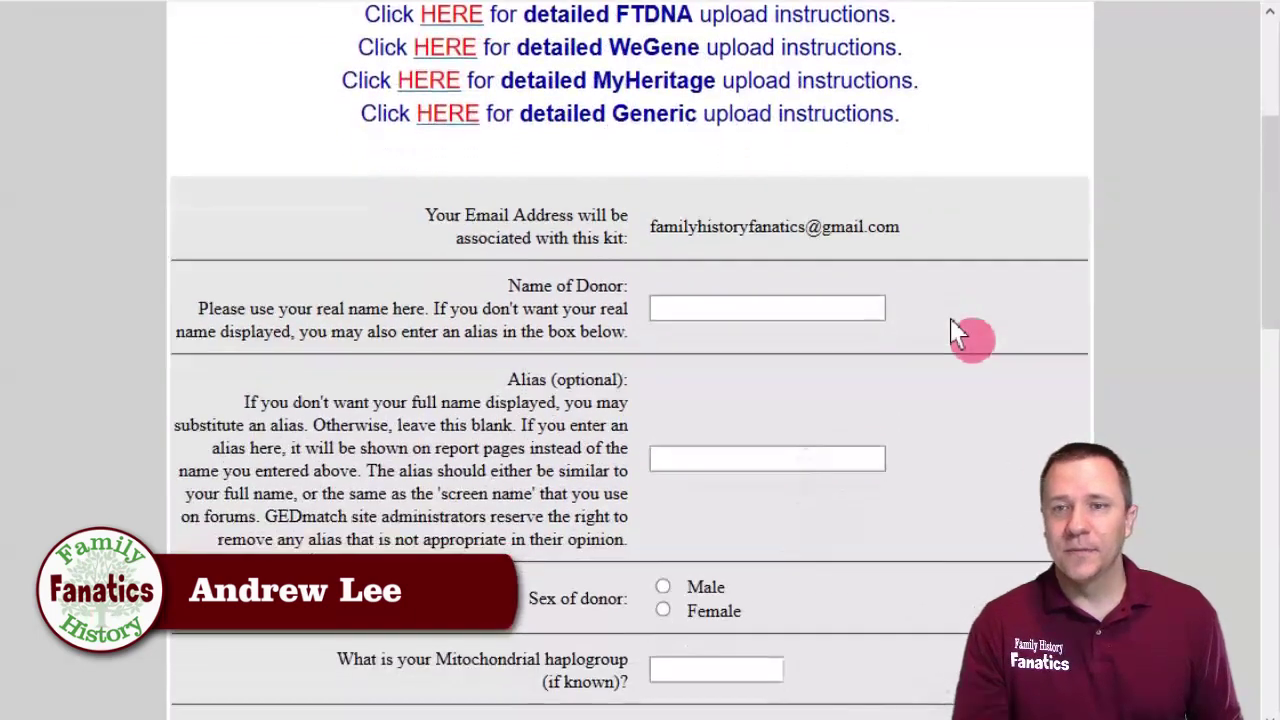
Enter the donor's full name and initials as the alias, and mark the donor as Male.
{"action": "left_click", "coordinate": [748, 208]}
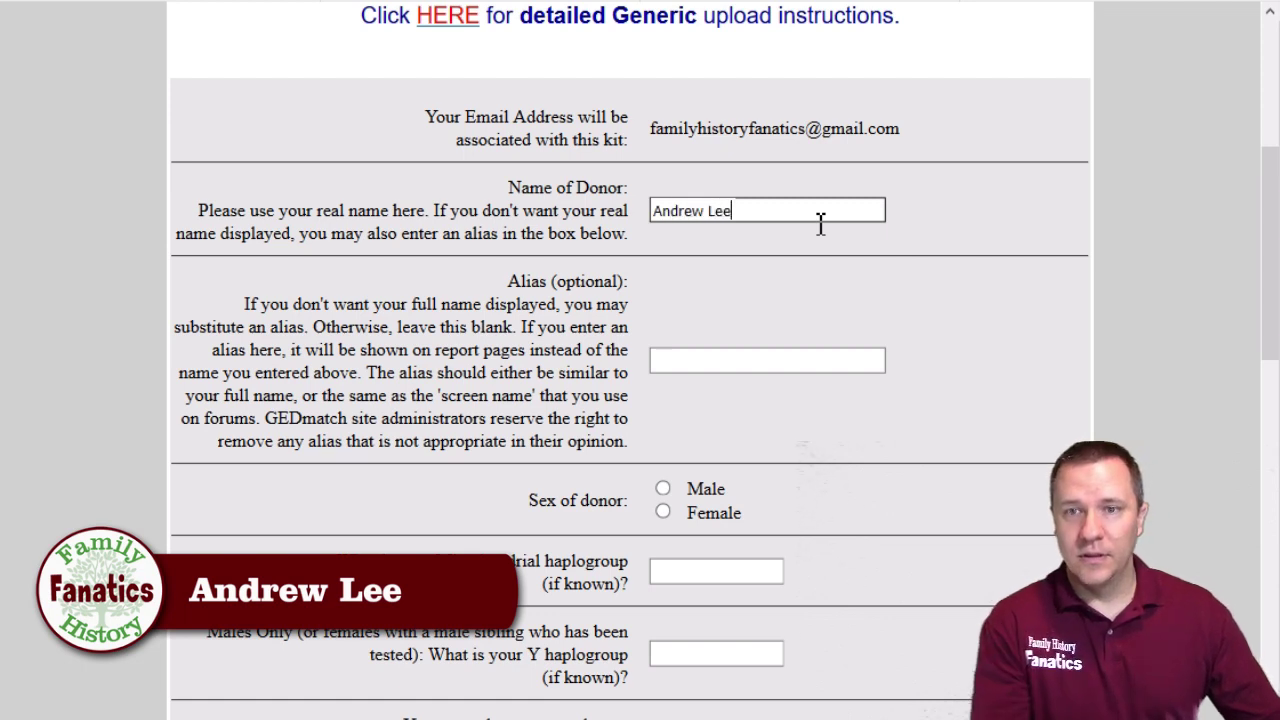
{"action": "left_click", "coordinate": [742, 355]}
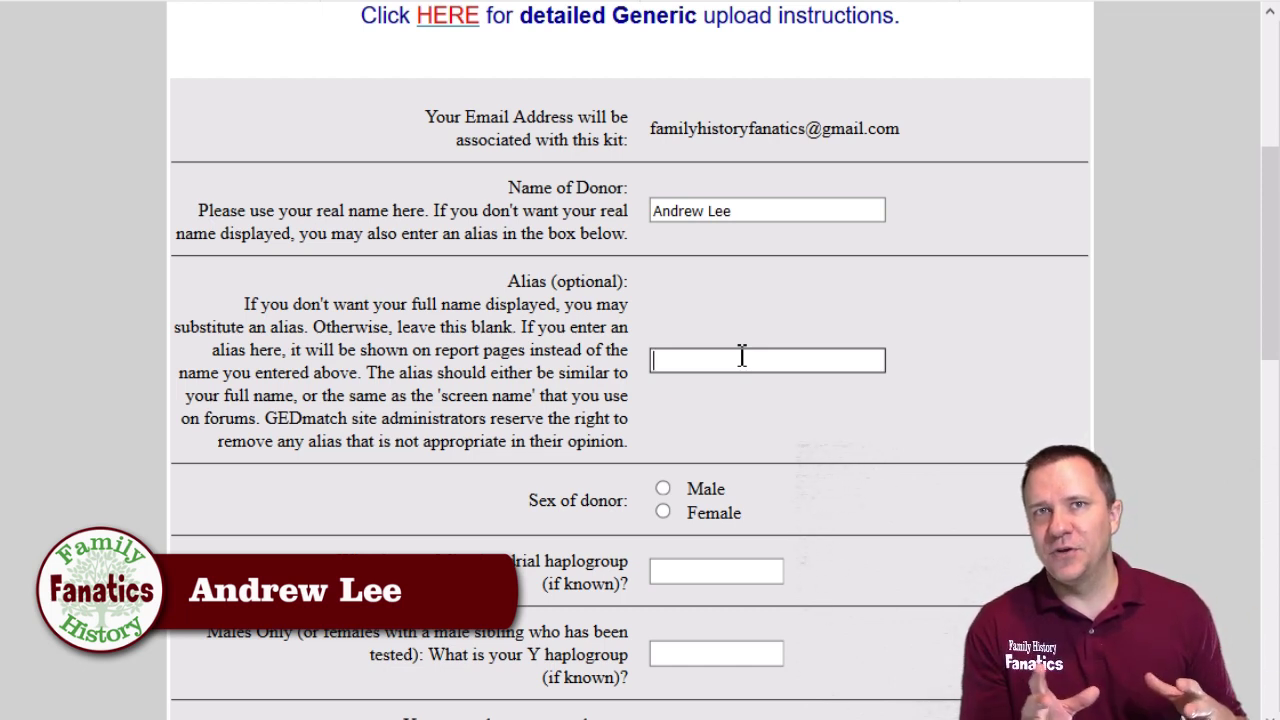
{"action": "type", "text": "AL"}
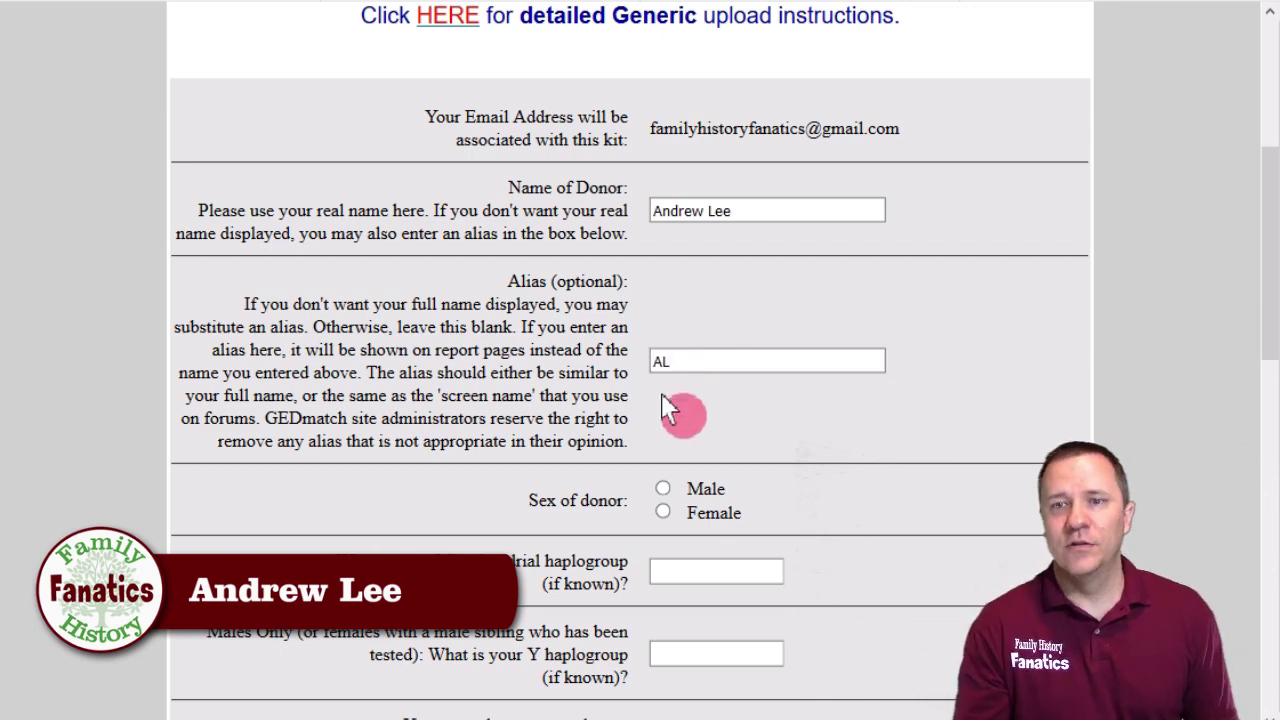
{"action": "left_click", "coordinate": [663, 490]}
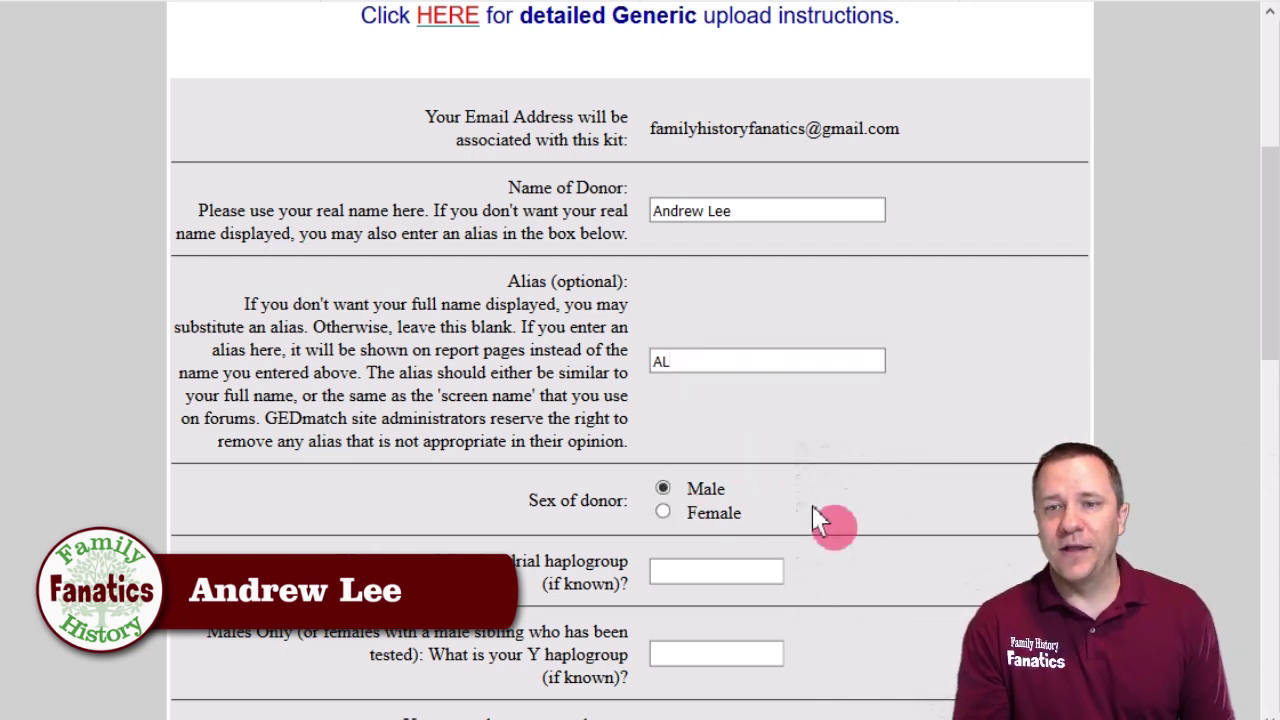
{"action": "scroll", "coordinate": [857, 529], "scroll_direction": "down", "scroll_amount": 5}
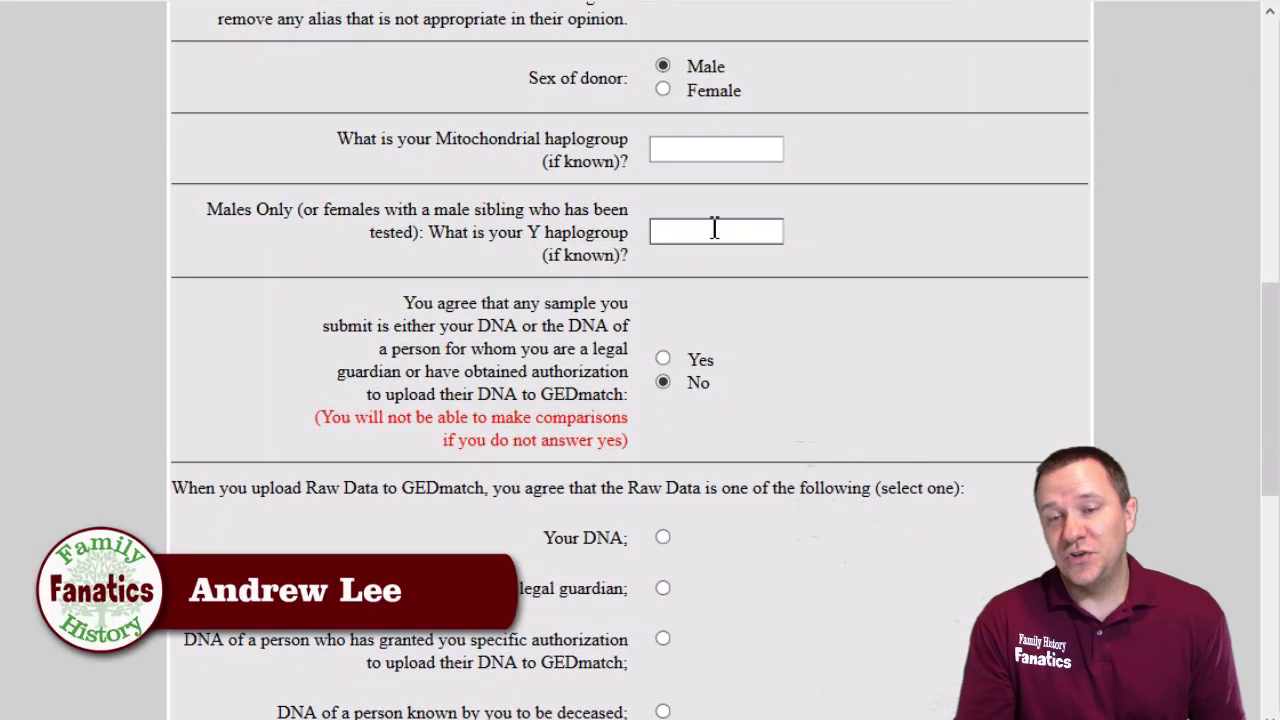
Answer Yes to the DNA authorization statement and declare the raw data as 'Your DNA'.
{"action": "left_click", "coordinate": [663, 359]}
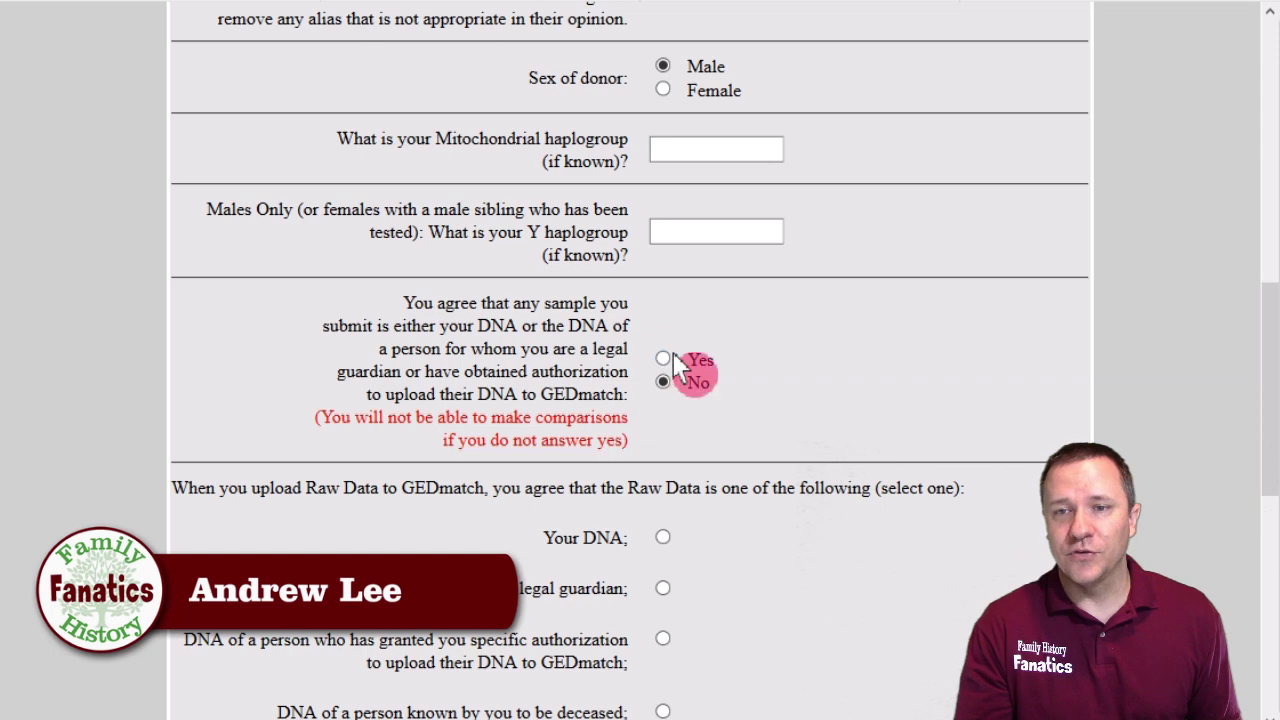
{"action": "left_click", "coordinate": [663, 360]}
{"action": "scroll", "coordinate": [790, 380], "scroll_direction": "down", "scroll_amount": 5}
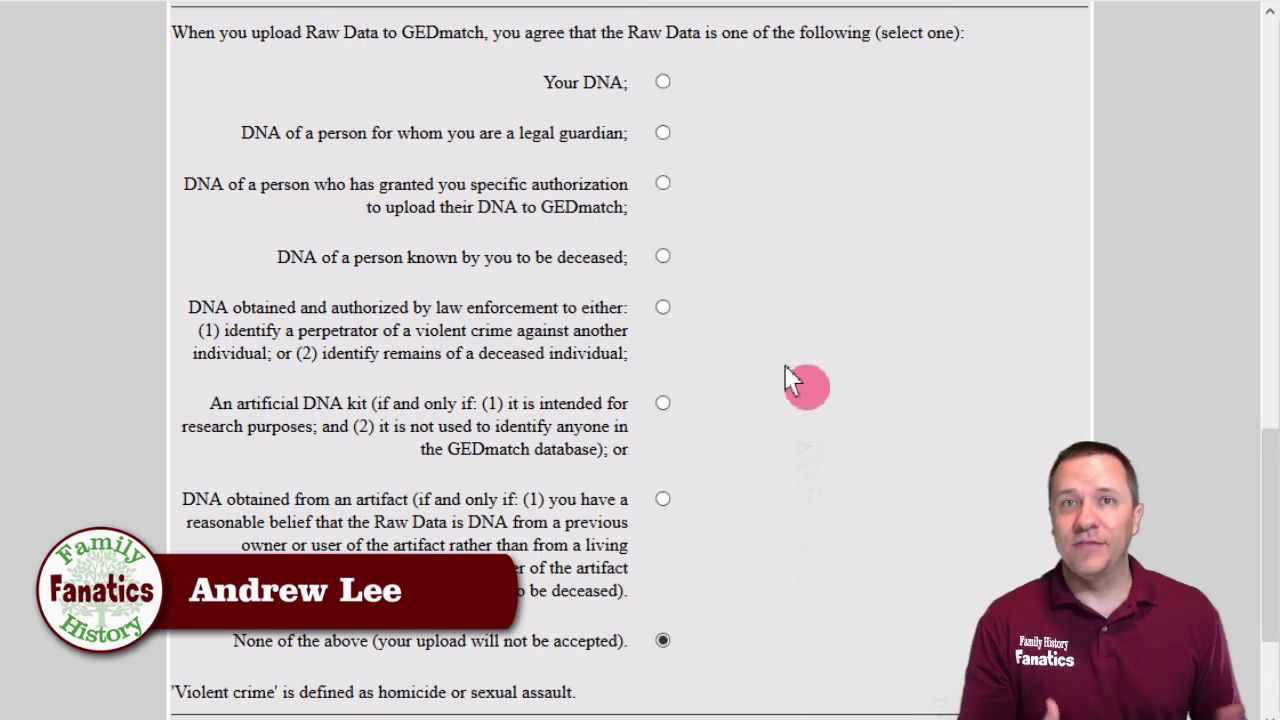
{"action": "left_click", "coordinate": [665, 81]}
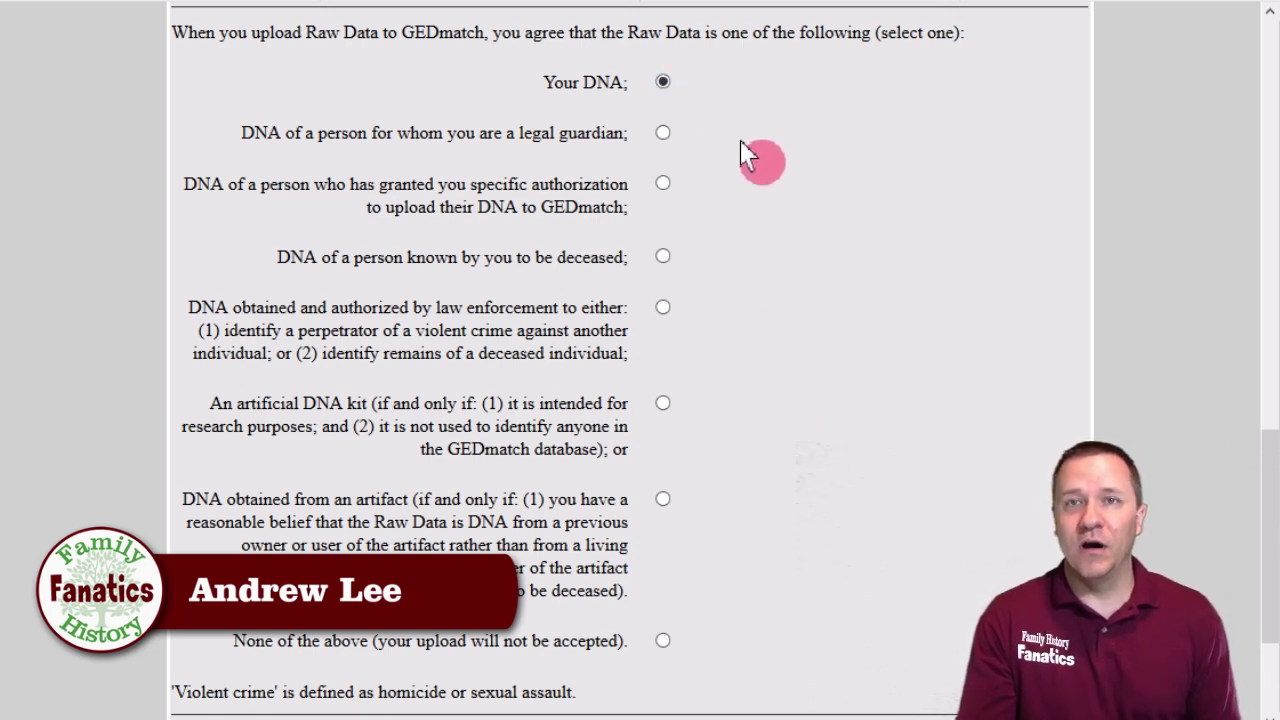
{"action": "scroll", "coordinate": [791, 395], "scroll_direction": "down", "scroll_amount": 1}
{"action": "scroll", "coordinate": [797, 407], "scroll_direction": "down", "scroll_amount": 2}
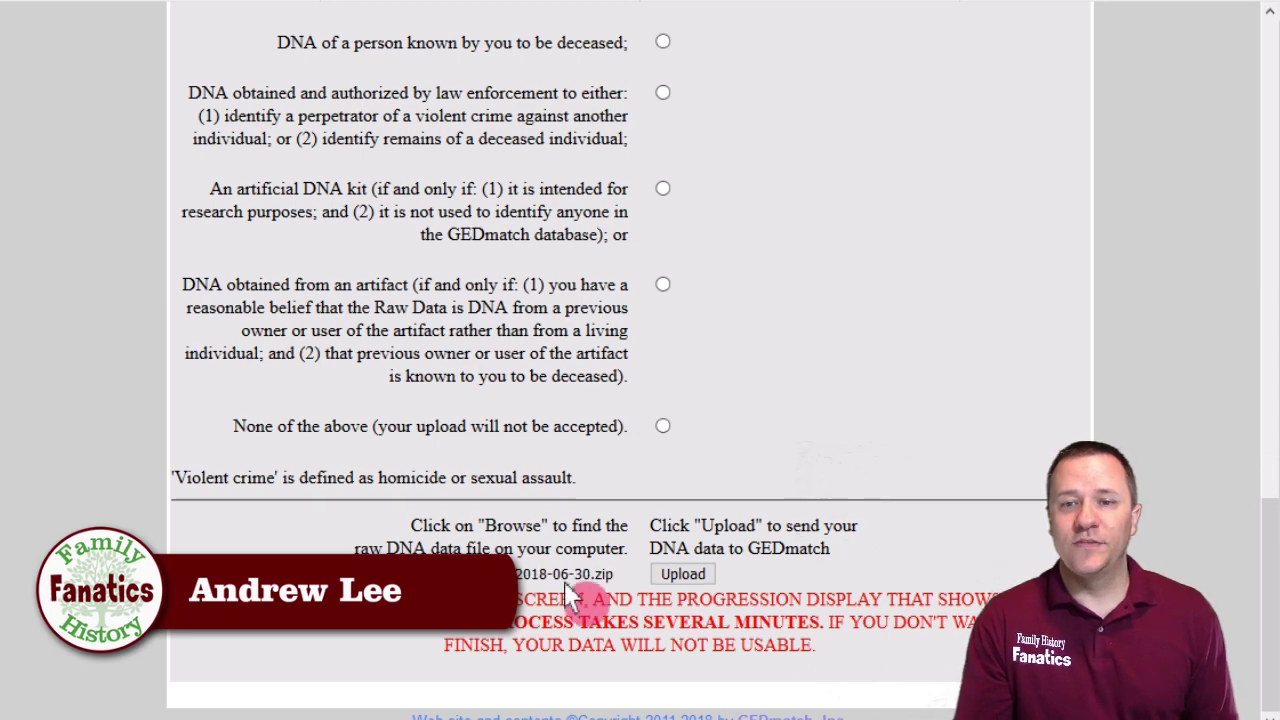
Choose dna-data-2018-06-30.zip and upload it to GEDmatch for processing.
{"action": "left_click", "coordinate": [618, 595]}
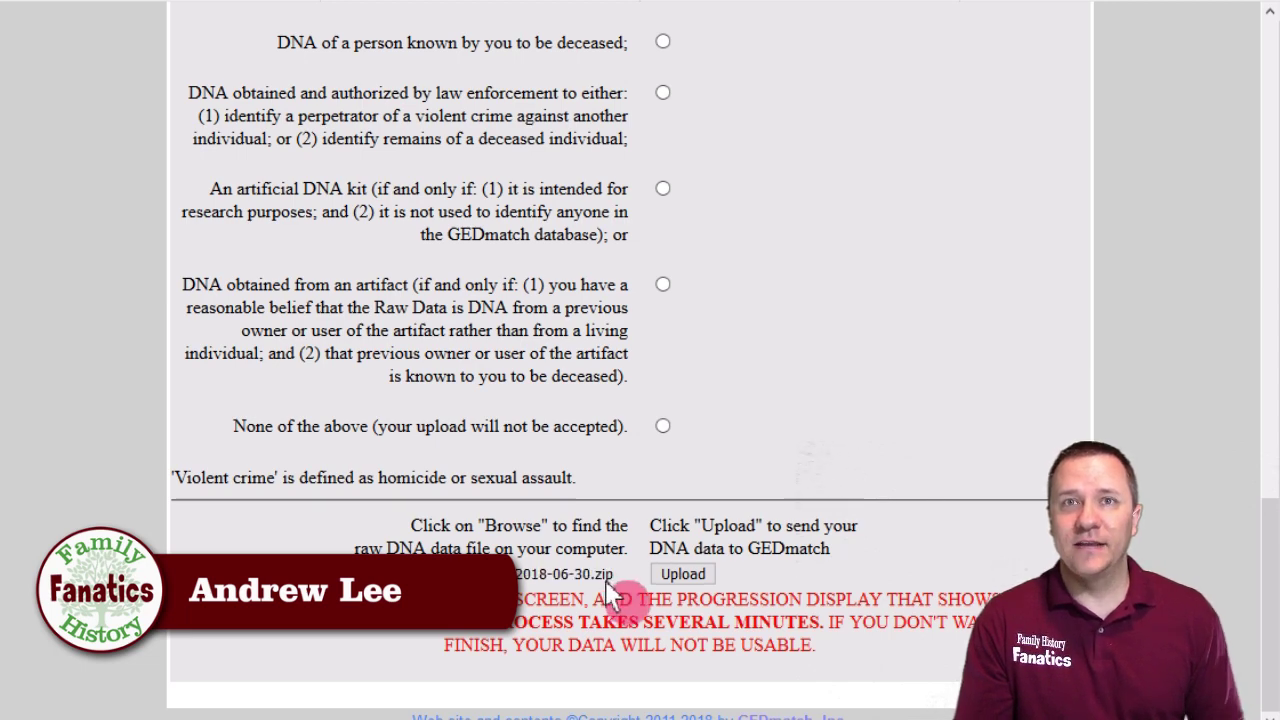
{"action": "left_click", "coordinate": [662, 574]}
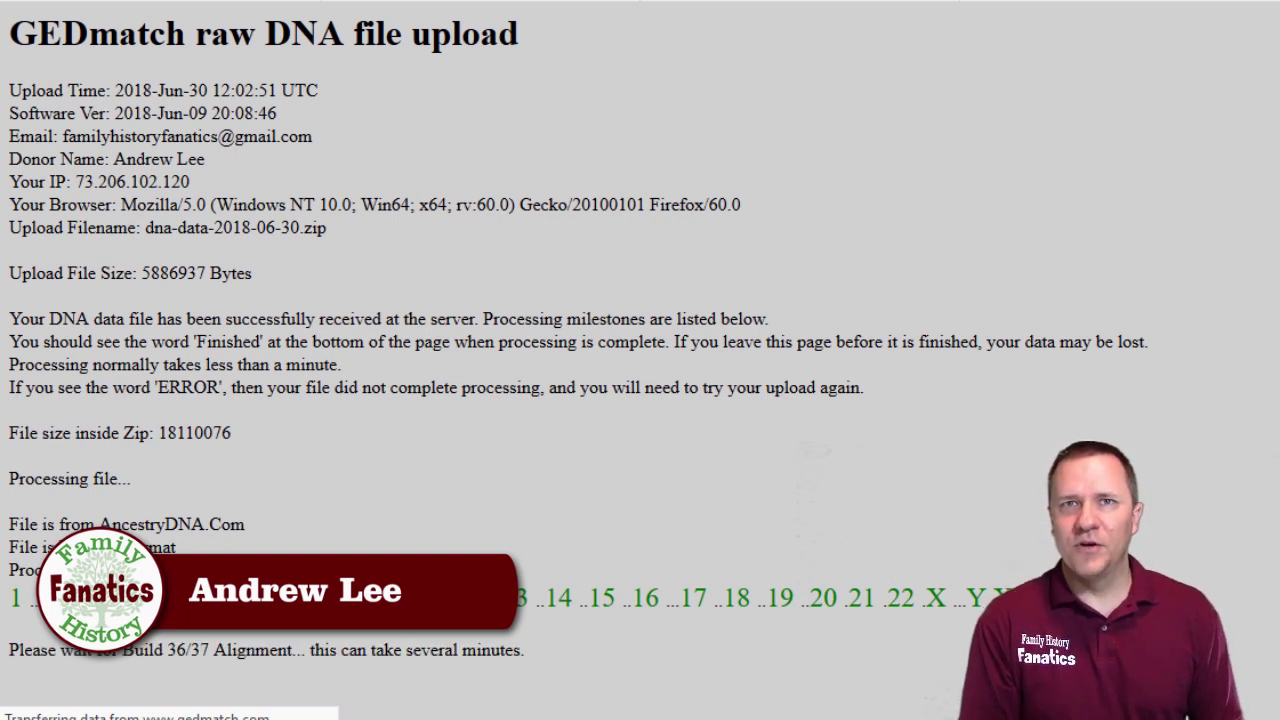
Scroll to the end of the upload results and highlight the batch-processing and one-to-many notes.
{"action": "scroll", "coordinate": [497, 650], "scroll_direction": "down", "scroll_amount": 5}
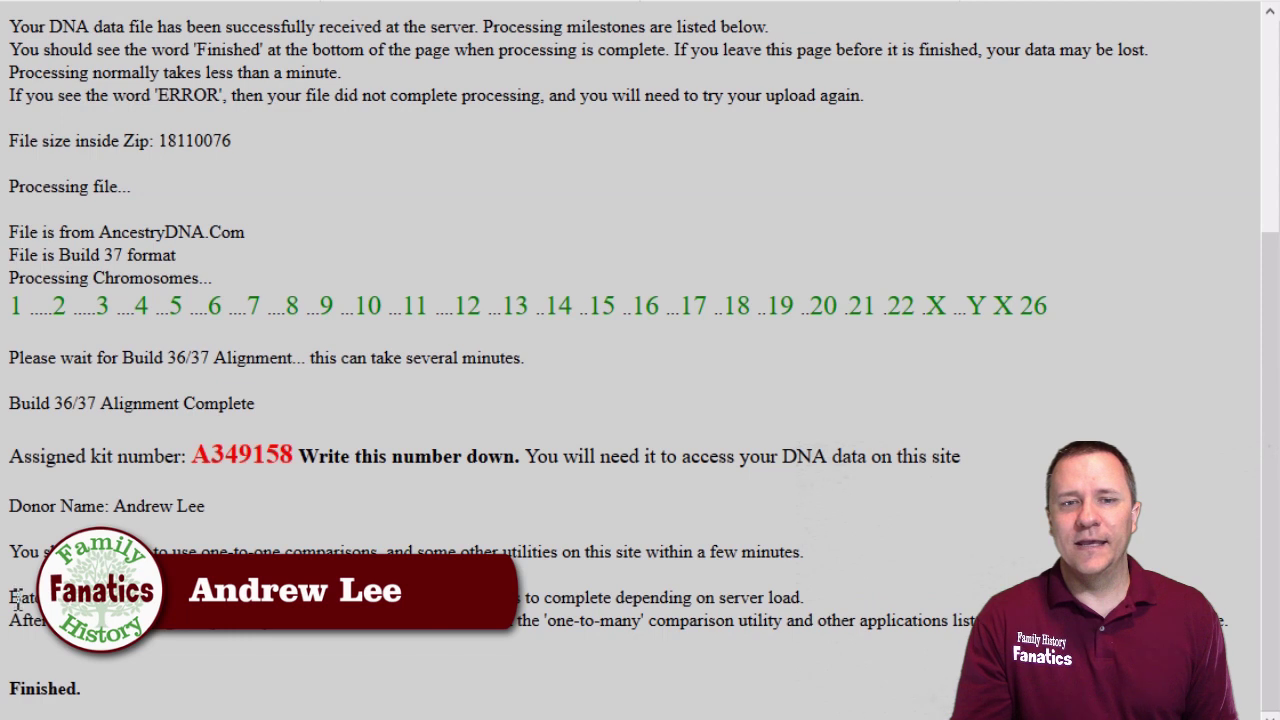
{"action": "left_click_drag", "start_coordinate": [10, 597], "coordinate": [50, 621]}
{"action": "left_click_drag", "start_coordinate": [304, 621], "coordinate": [975, 621]}
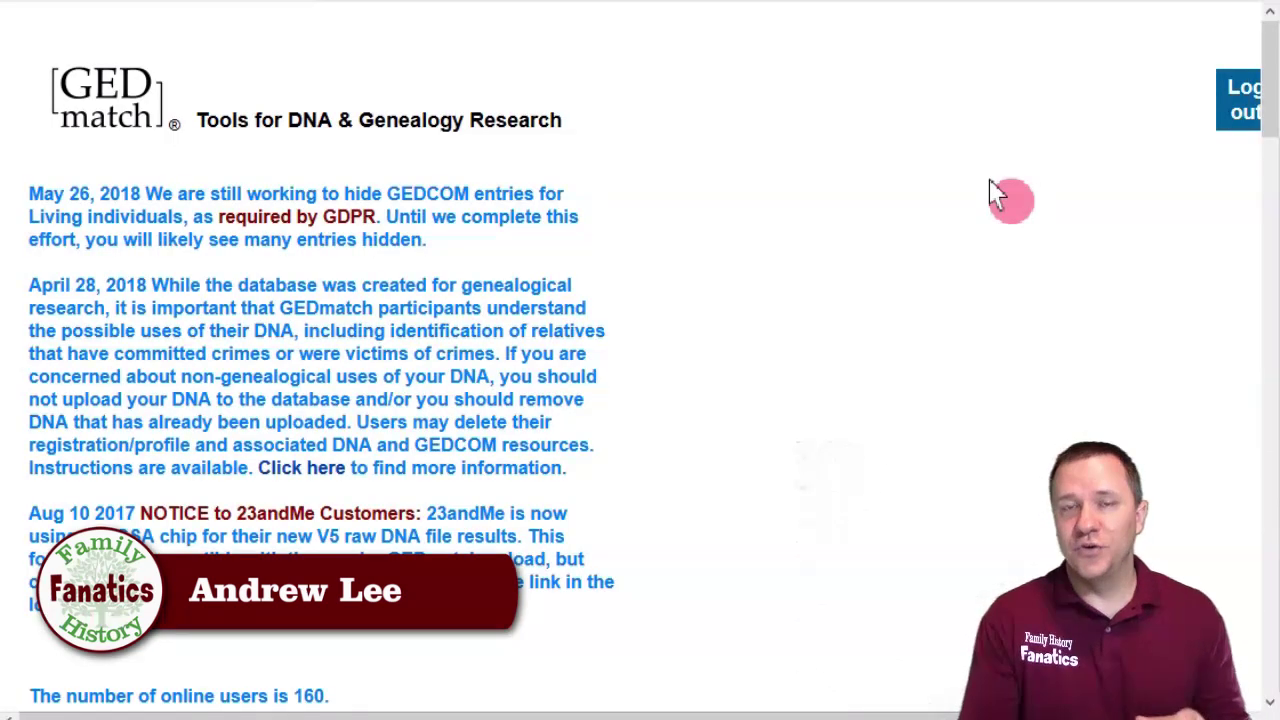
Scroll the GEDmatch home page to Your DNA Resources to confirm the new kit is listed.
{"action": "scroll", "coordinate": [997, 193], "scroll_direction": "down", "scroll_amount": 7}
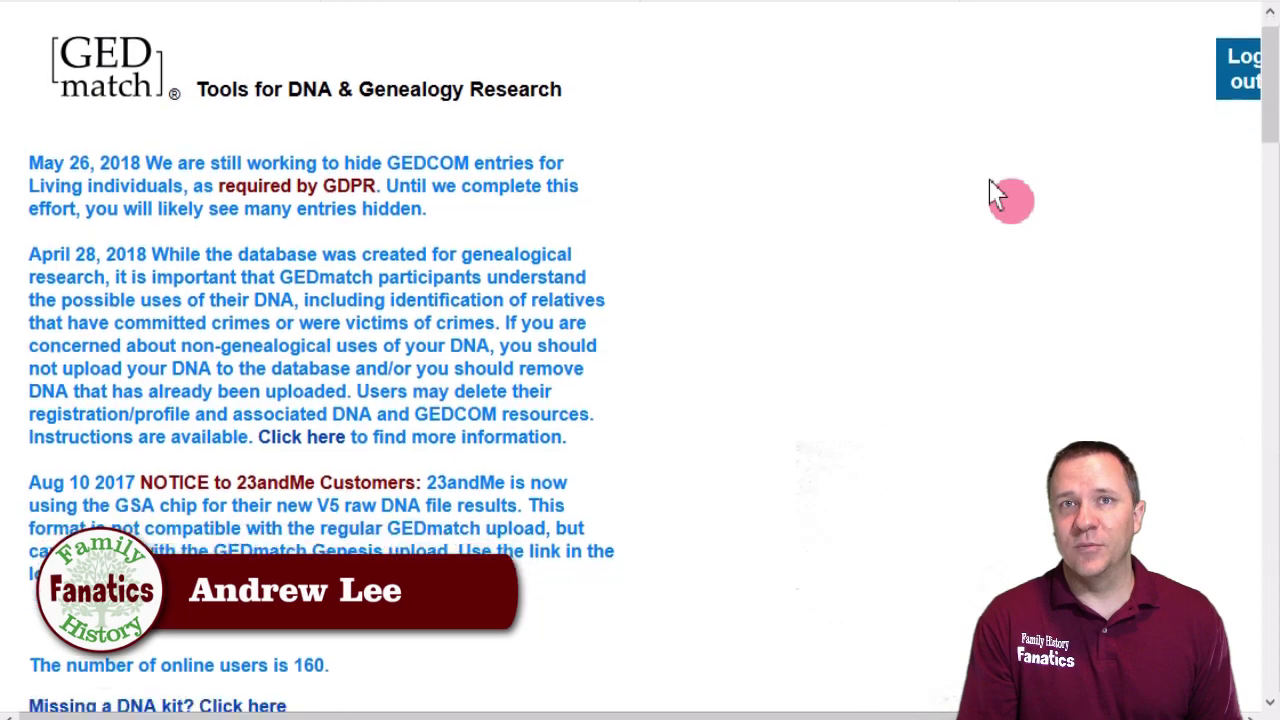
{"action": "scroll", "coordinate": [997, 193], "scroll_direction": "down", "scroll_amount": 5}
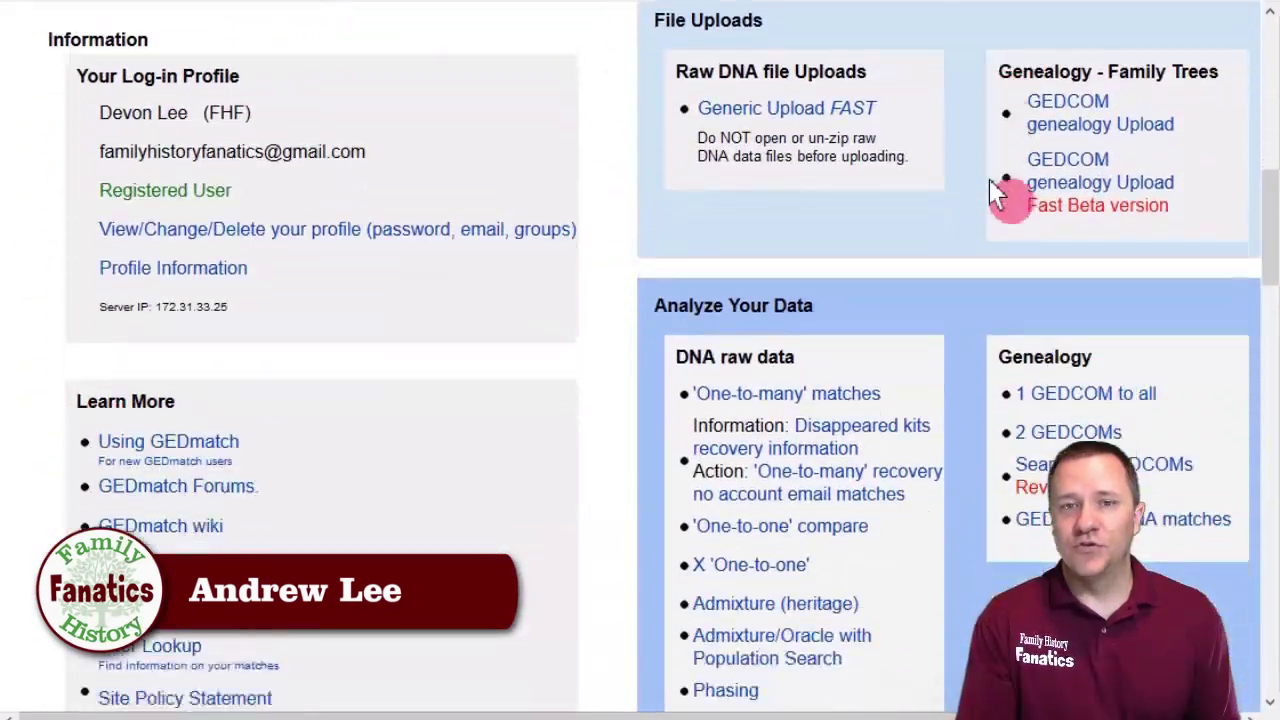
{"action": "scroll", "coordinate": [997, 193], "scroll_direction": "down", "scroll_amount": 3}
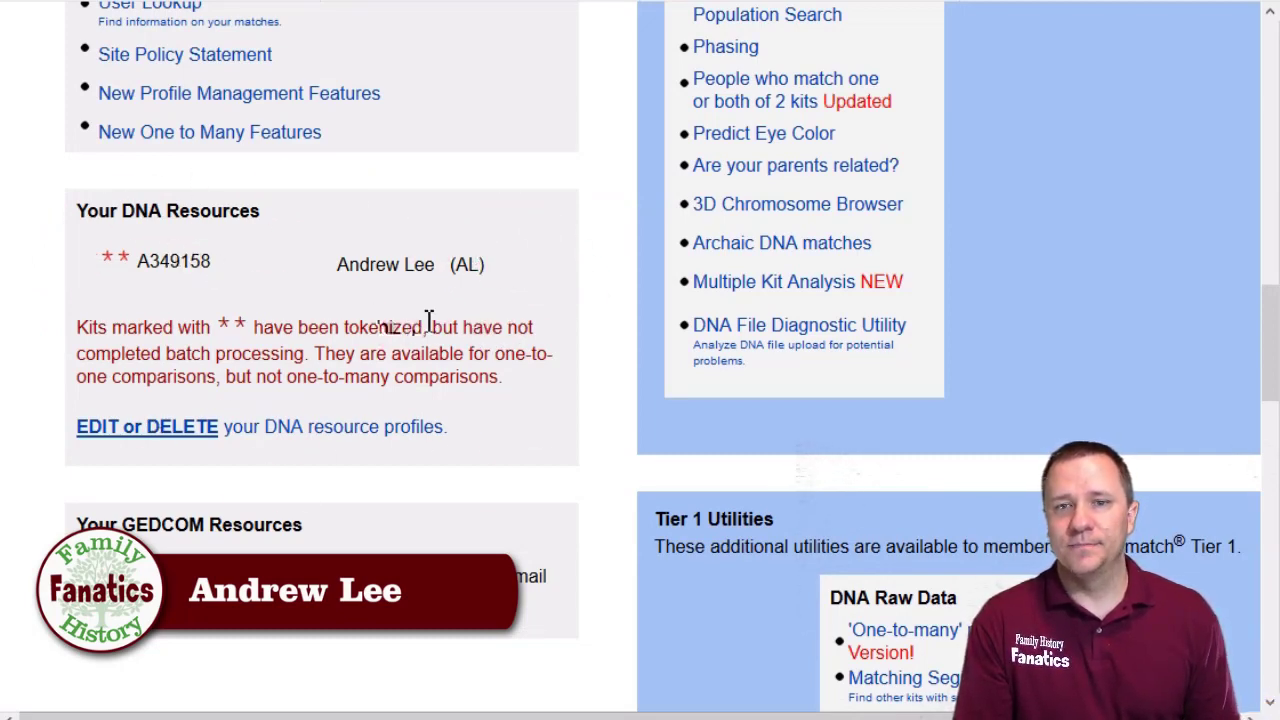
{"action": "scroll", "coordinate": [429, 337], "scroll_direction": "up", "scroll_amount": 4}
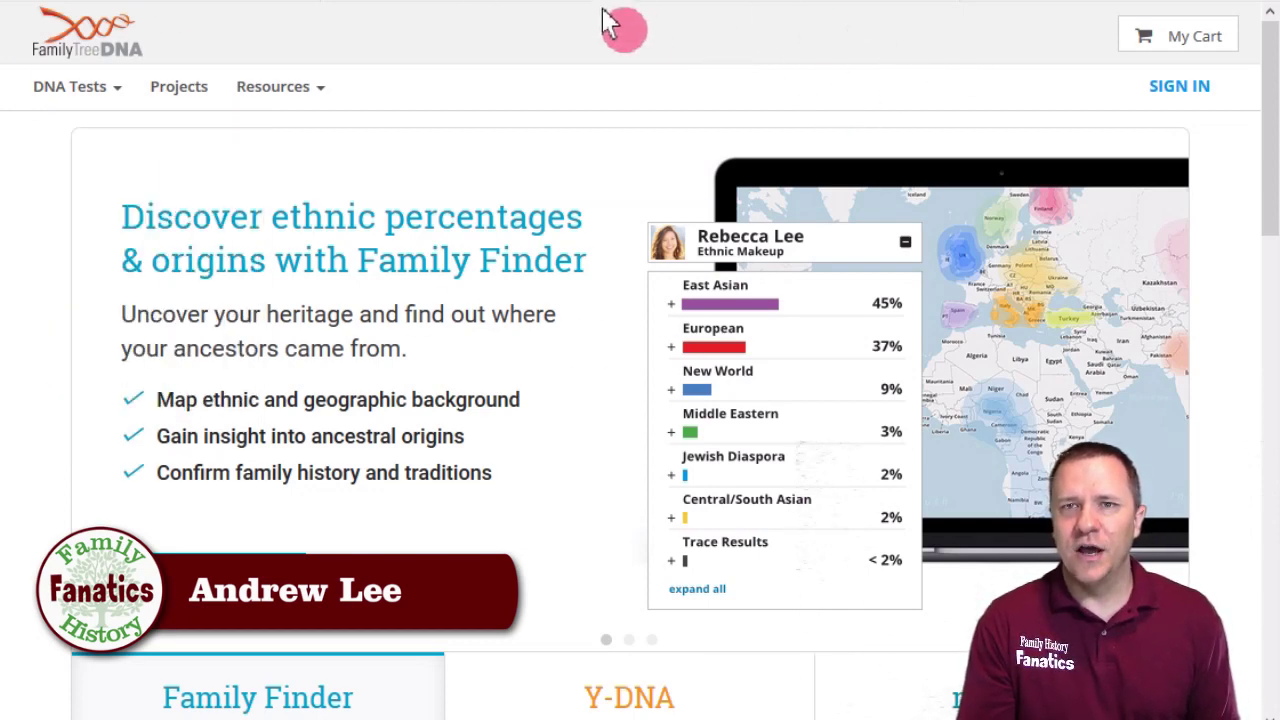
Open FamilyTreeDNA's Autosomal Transfer page from the DNA Tests menu.
{"action": "mouse_move", "coordinate": [97, 91]}
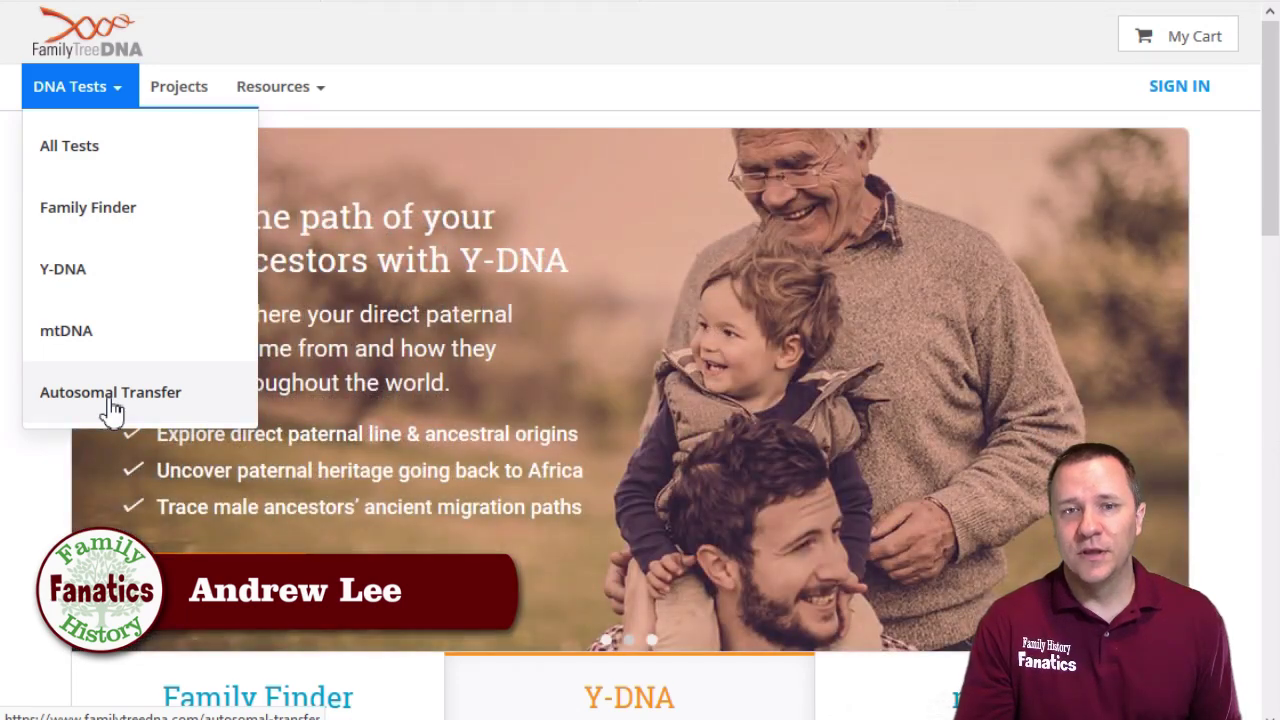
{"action": "left_click", "coordinate": [110, 395]}
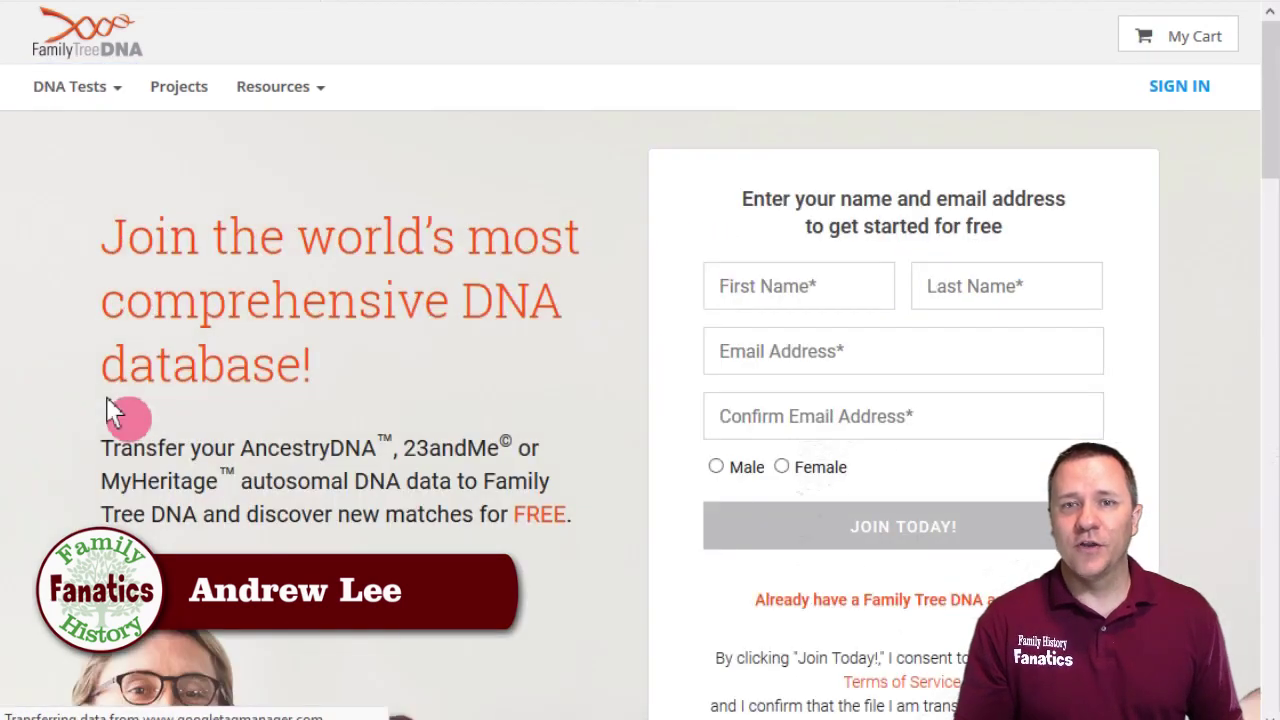